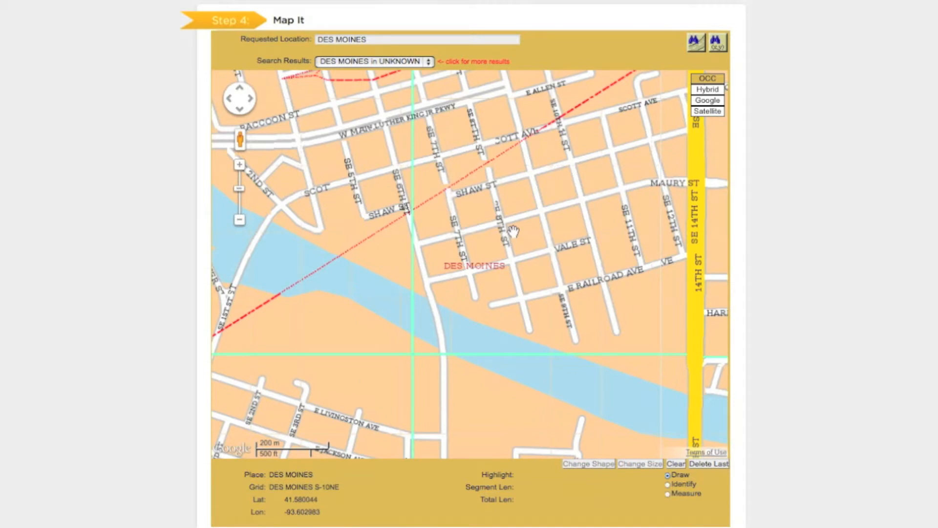
# - Explore the Des Moines street map by zooming in and out and panning around the area near SE 14th St
pyautogui.scroll(2, 514, 230)
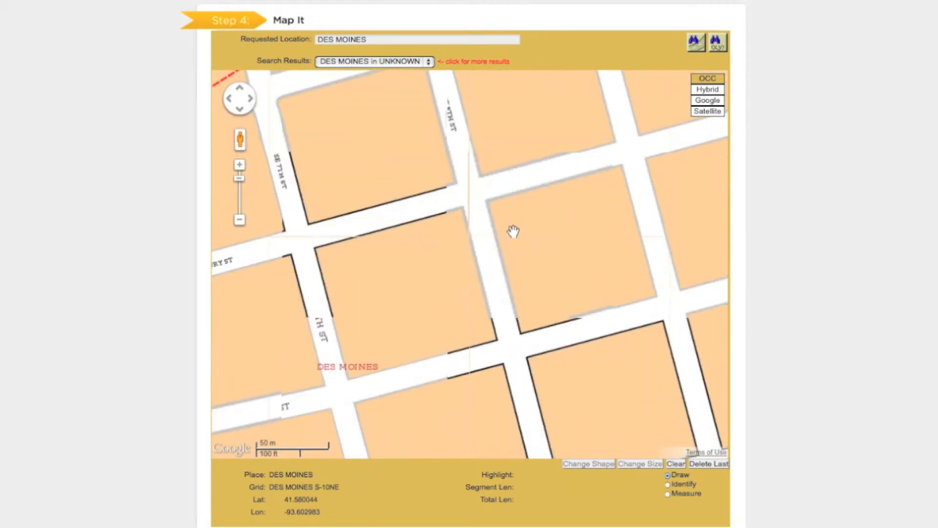
pyautogui.scroll(-2, 513, 231)
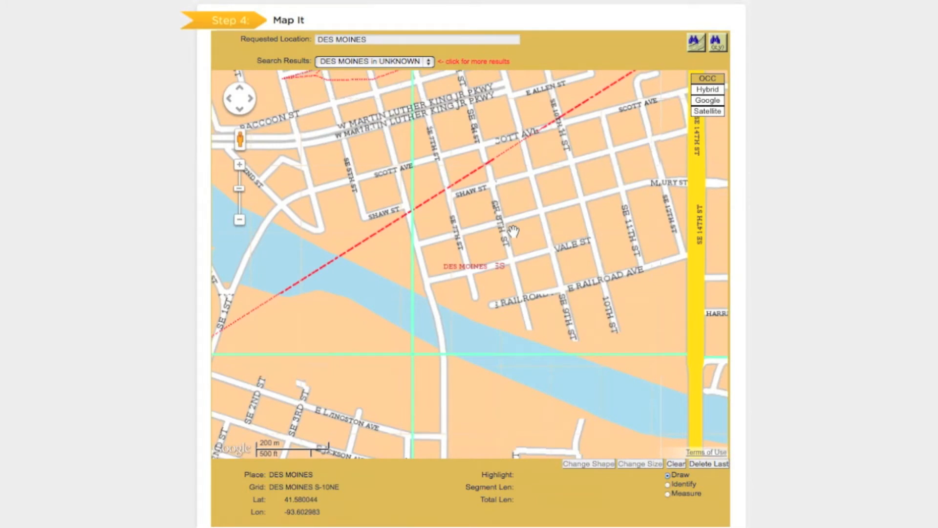
pyautogui.moveTo(513, 230); pyautogui.dragTo(467, 330)
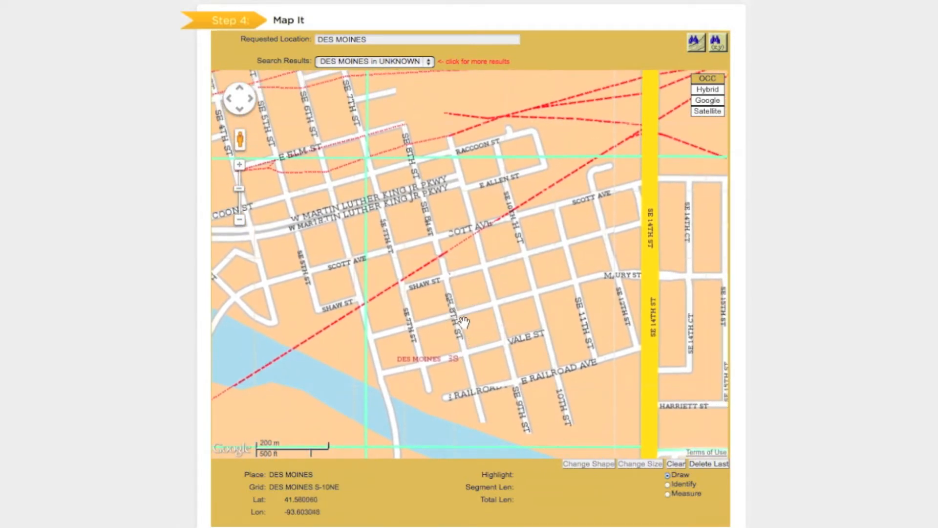
pyautogui.click(250, 98)
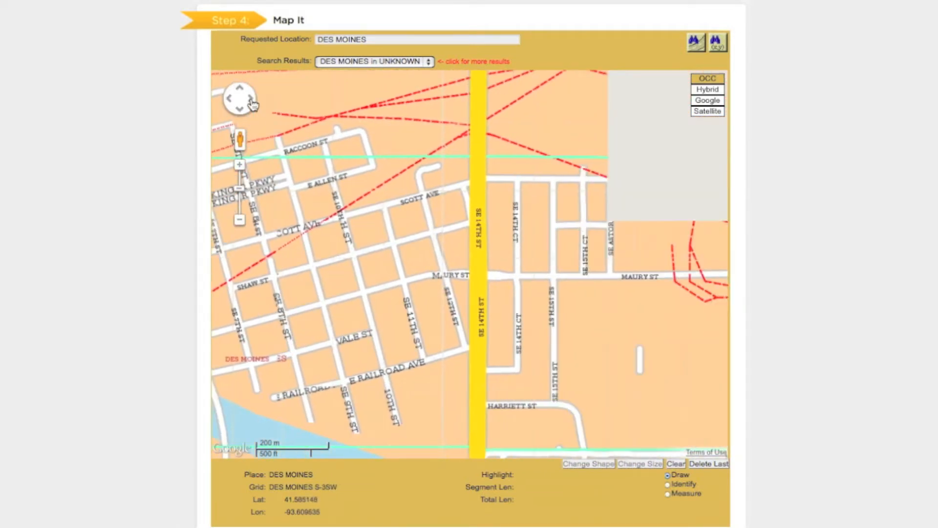
pyautogui.click(240, 87)
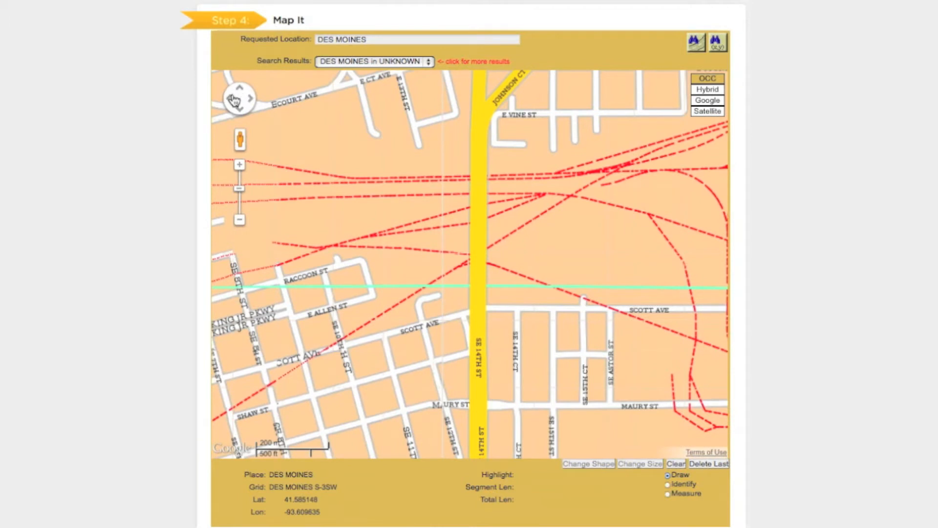
pyautogui.click(229, 98)
pyautogui.click(240, 108)
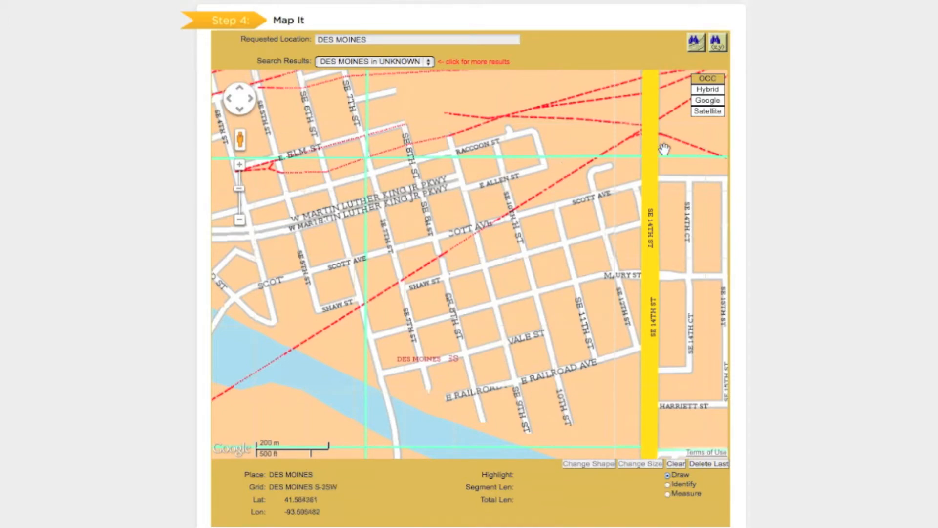
# - Compare the Satellite, Google and Hybrid versions of the map, ending on the OCC map
pyautogui.click(707, 111)
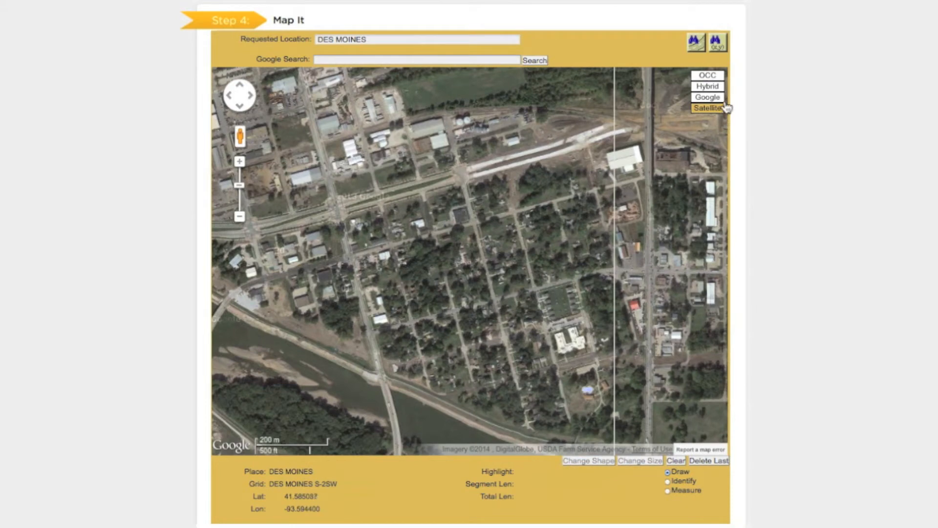
pyautogui.click(719, 98)
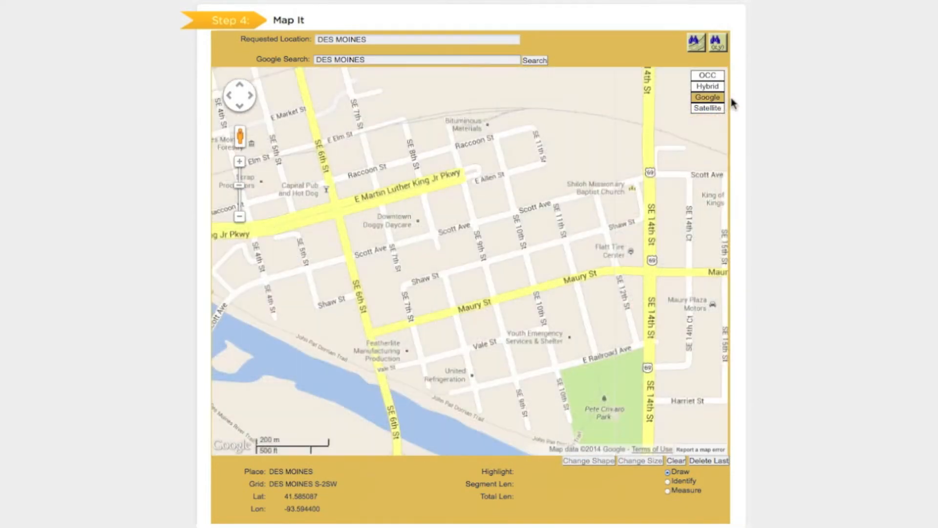
pyautogui.click(721, 88)
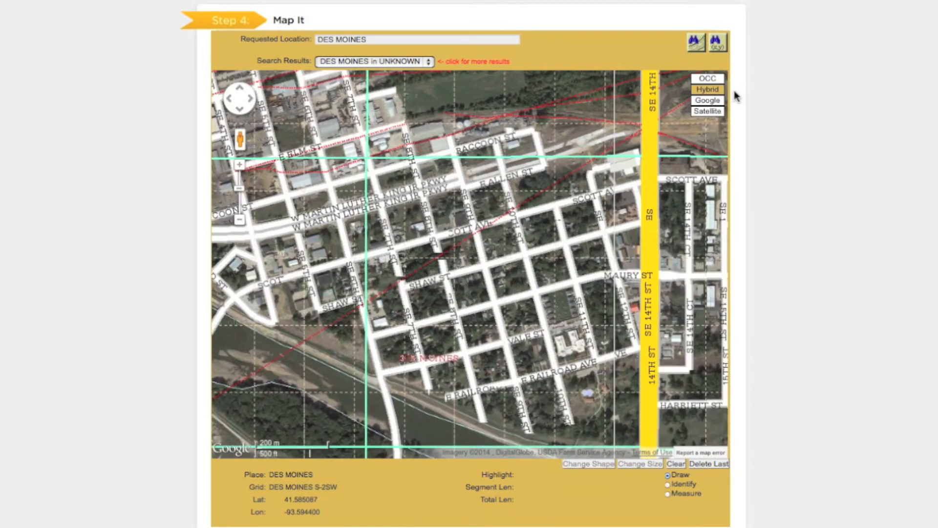
pyautogui.click(707, 79)
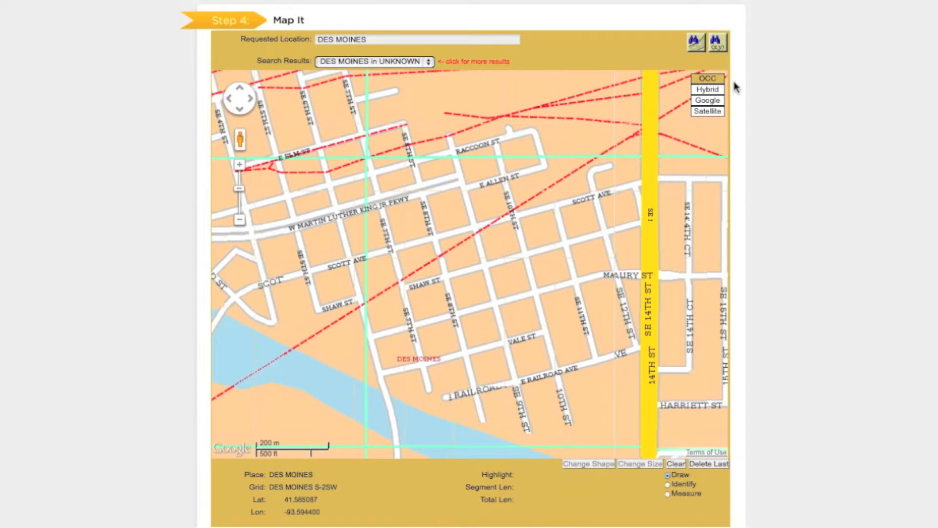
# - Search the map for the decimal coordinates latitude 41.591051 and longitude -93.604477
pyautogui.click(719, 45)
pyautogui.click(491, 238)
pyautogui.write('41')
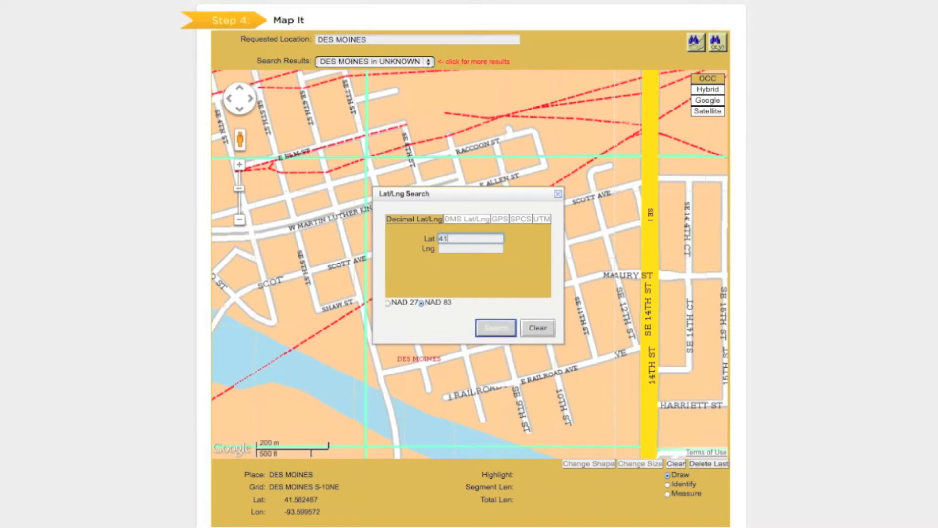
pyautogui.write('.591051')
pyautogui.press('Tab')
pyautogui.write('-93.604477')
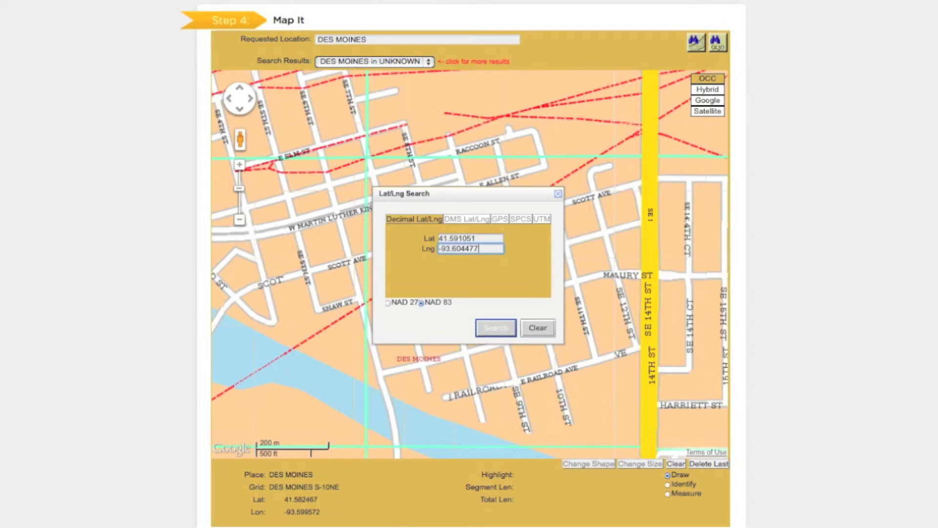
pyautogui.click(495, 327)
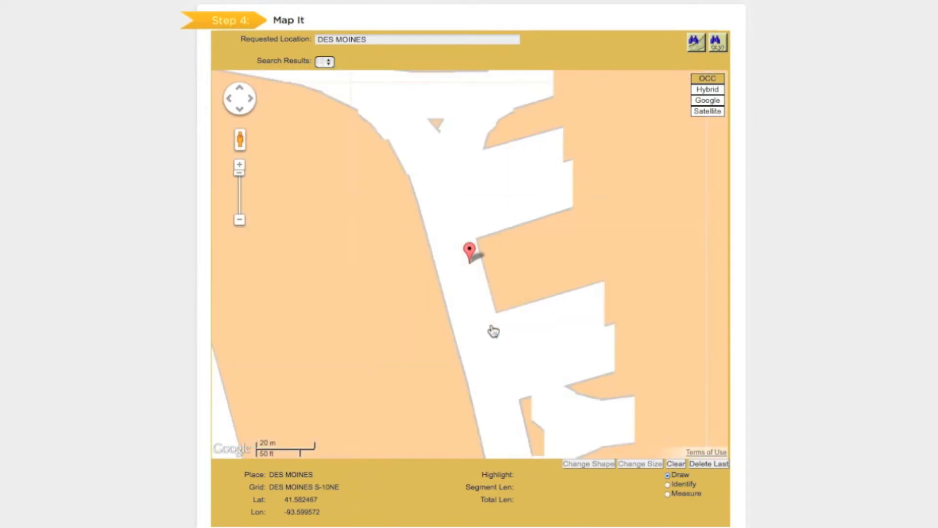
# - Examine the marked location's surroundings in the Satellite, Google and Hybrid views, and return to the OCC map
pyautogui.click(240, 220)
pyautogui.click(239, 220)
pyautogui.click(240, 221)
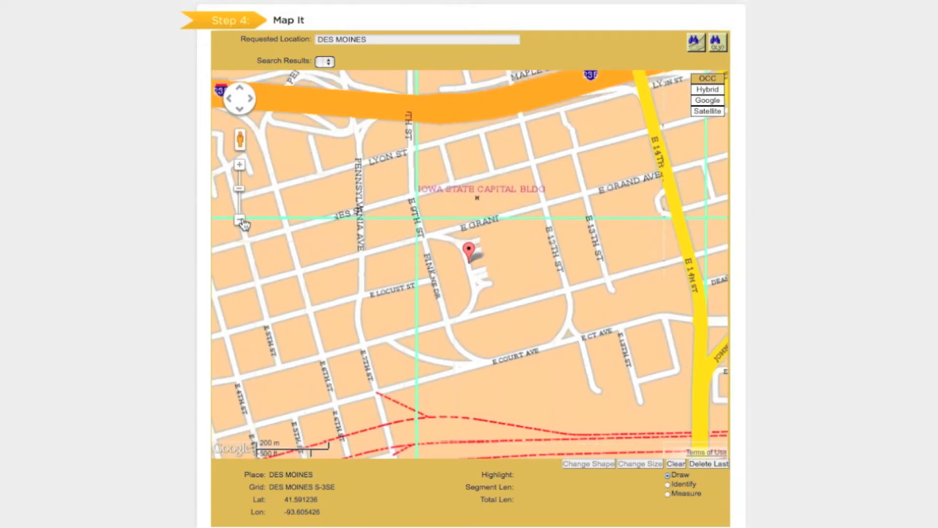
pyautogui.click(715, 111)
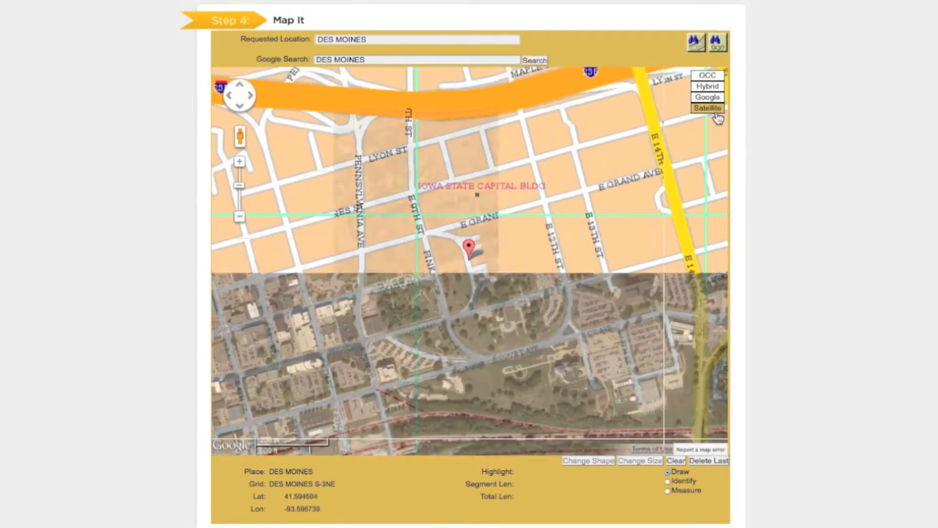
pyautogui.click(719, 99)
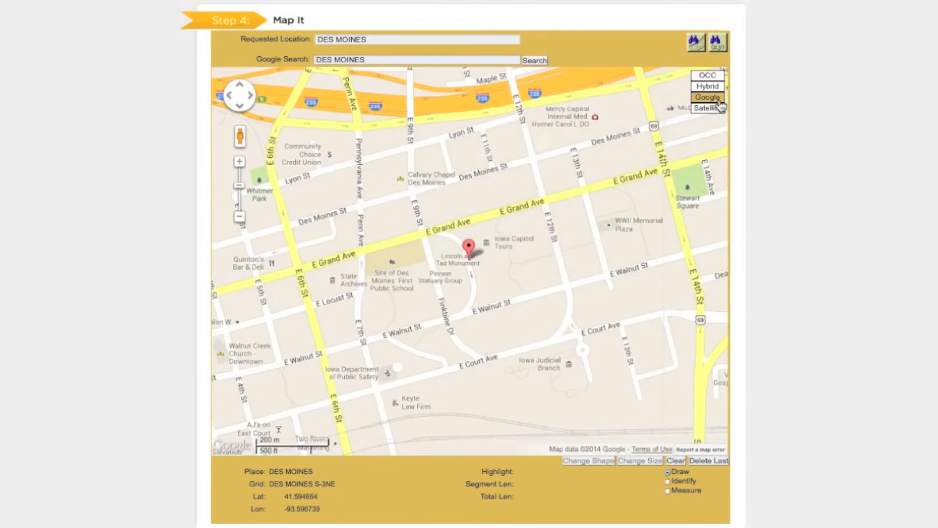
pyautogui.click(719, 87)
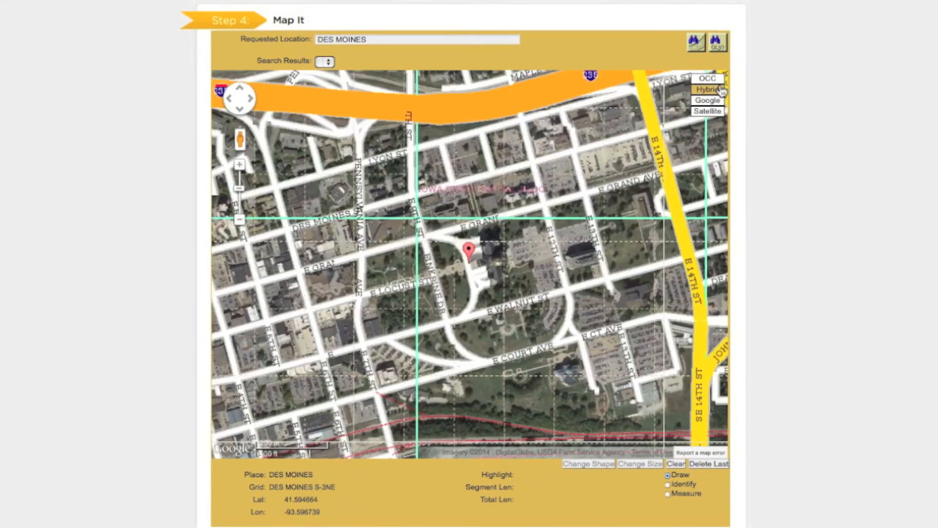
pyautogui.click(723, 79)
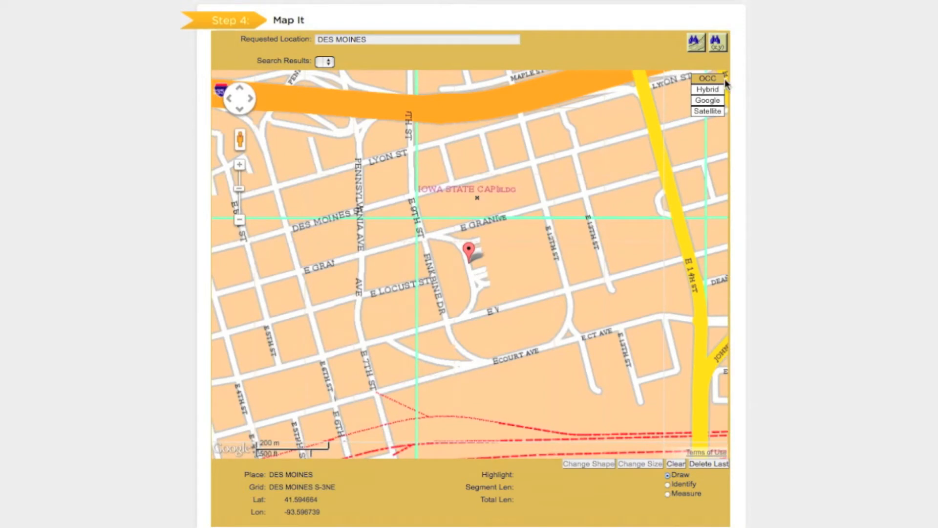
# - Search for the intersection of 1ST and PARK with the city left blank, and show the S 1ST ST PARK AVE in DES MOINES result
pyautogui.click(697, 44)
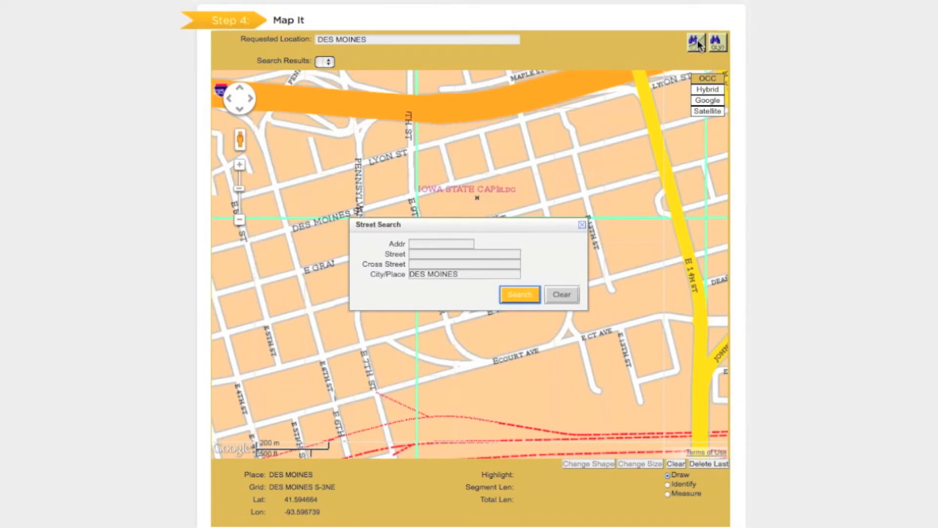
pyautogui.click(468, 276)
pyautogui.moveTo(468, 276); pyautogui.dragTo(399, 276)
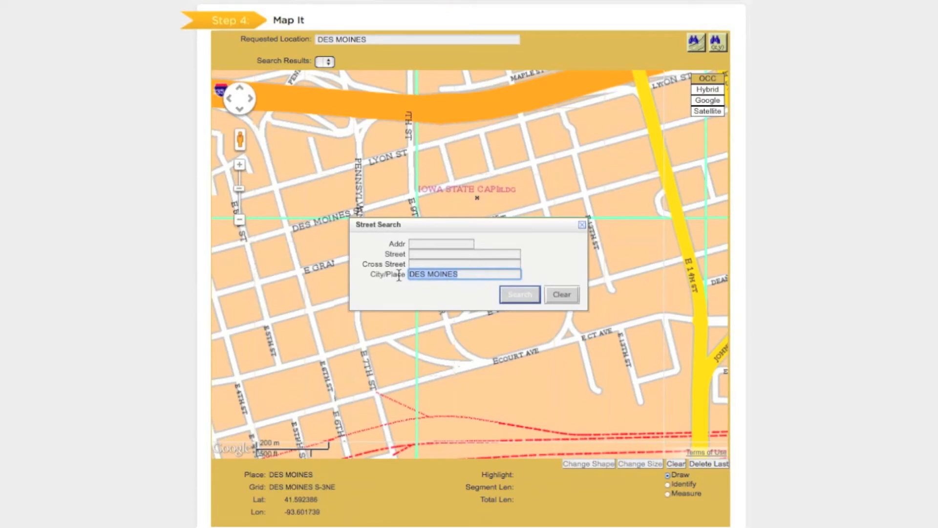
pyautogui.press('BackSpace')
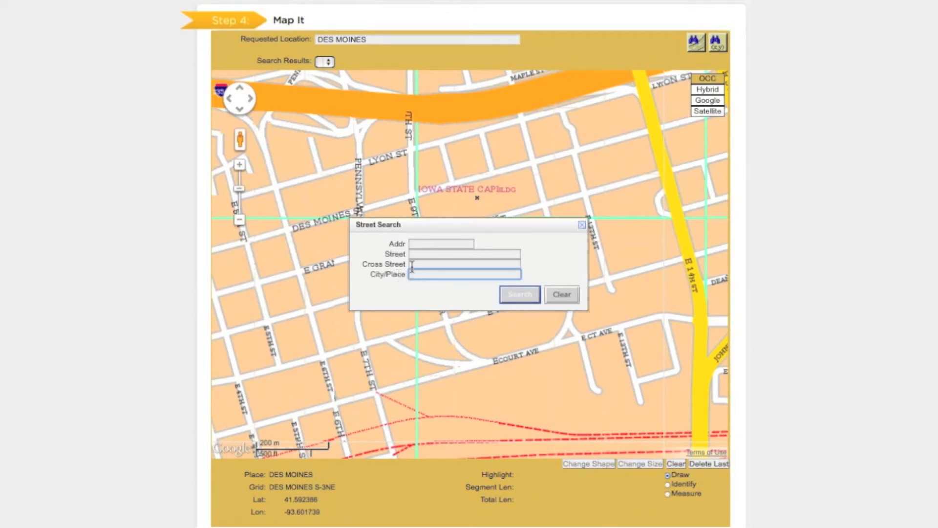
pyautogui.click(421, 254)
pyautogui.write('1ST')
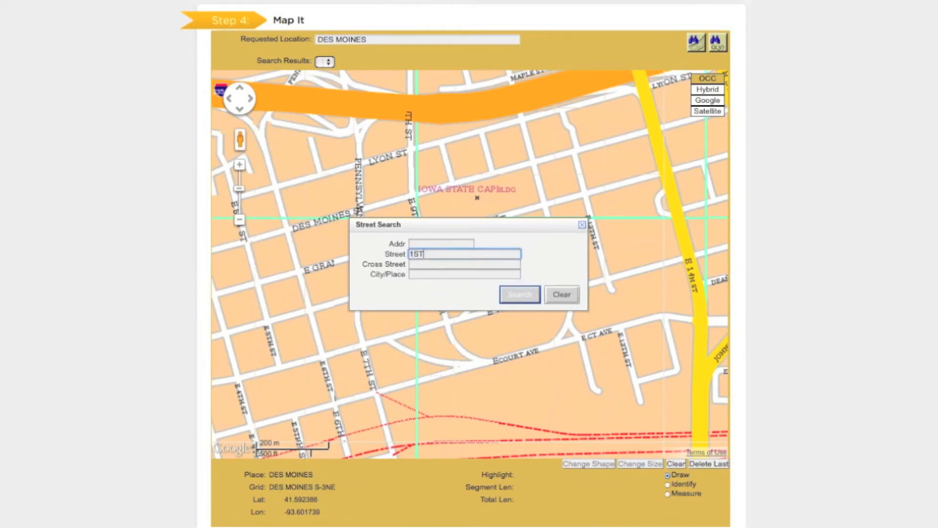
pyautogui.click(421, 264)
pyautogui.write('PARK')
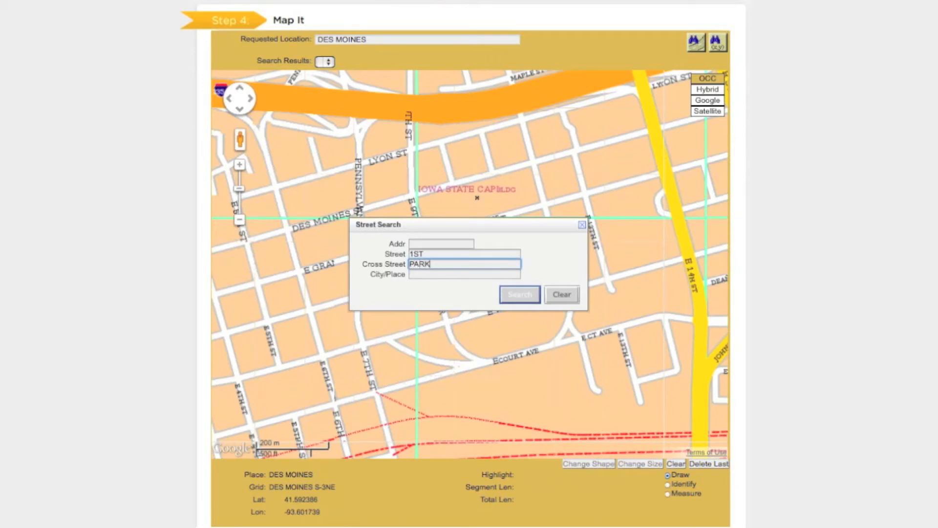
pyautogui.click(517, 295)
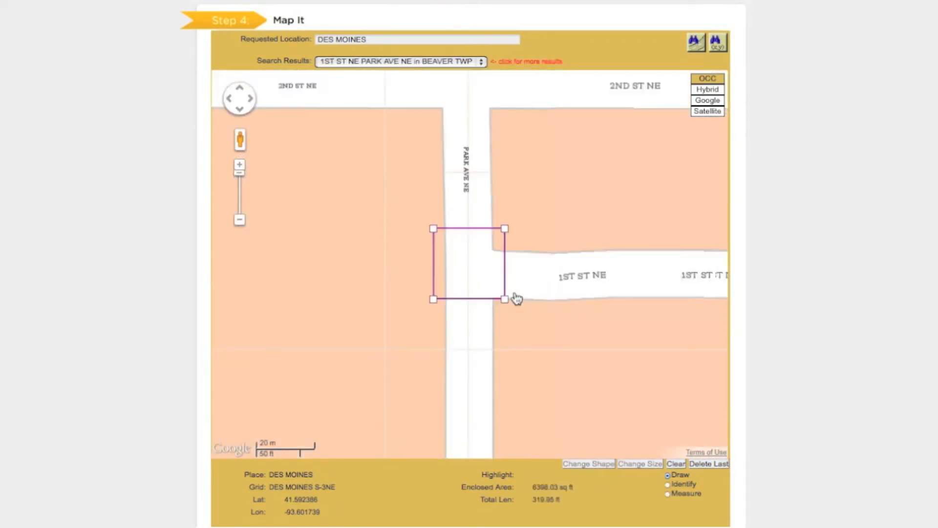
pyautogui.click(482, 63)
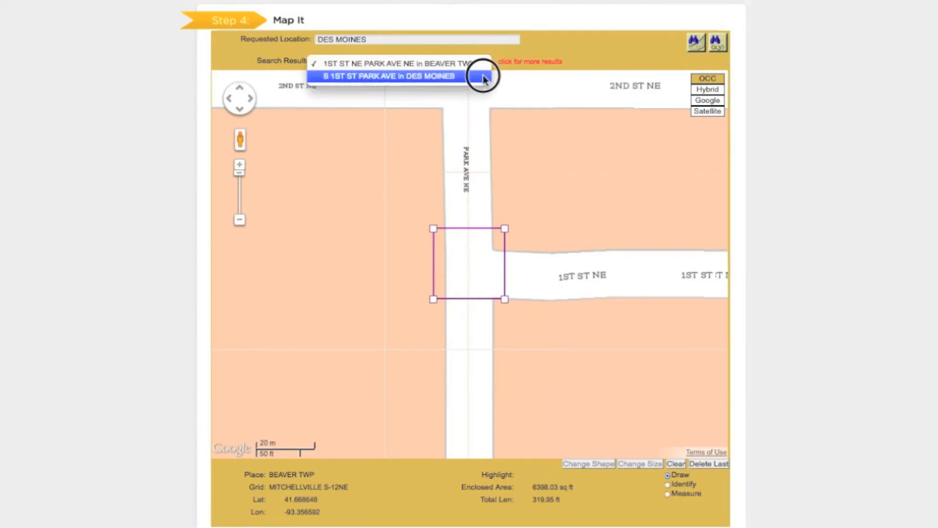
pyautogui.click(482, 77)
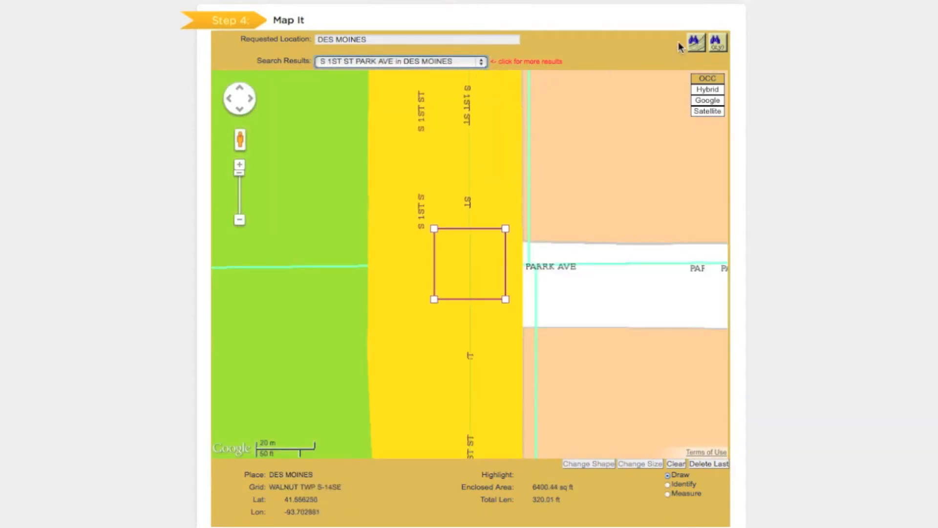
# - Search for the intersection of CORNELL ST and E SHAWNEE AVE in DES MOINES
pyautogui.click(699, 43)
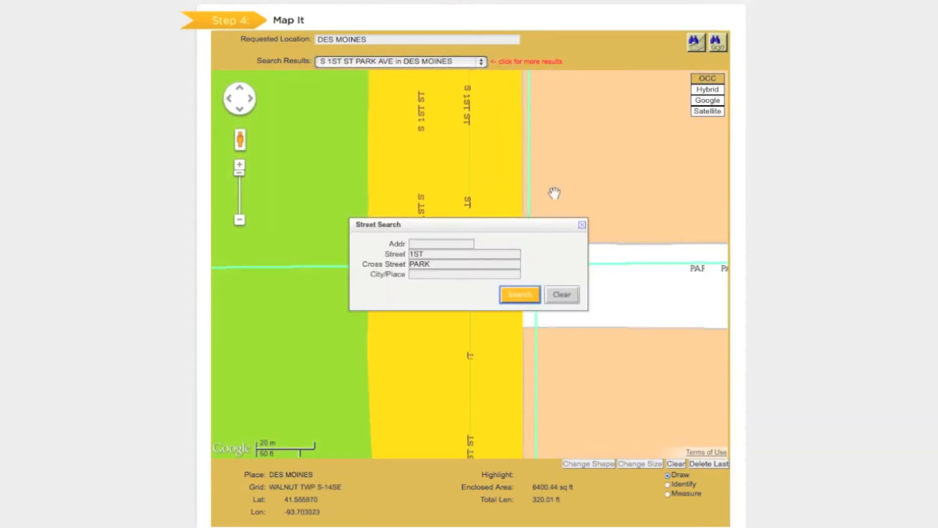
pyautogui.moveTo(437, 255); pyautogui.dragTo(387, 255)
pyautogui.write('CORNELL ST')
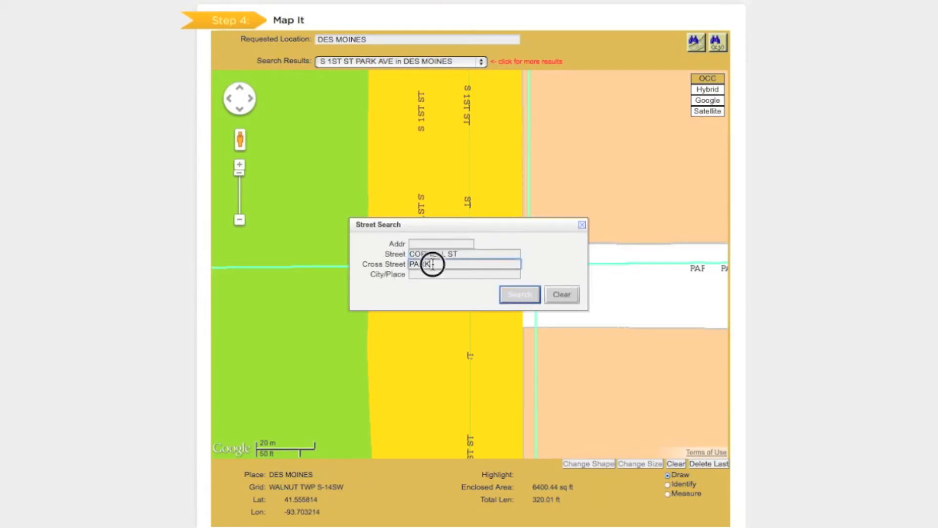
pyautogui.moveTo(430, 265); pyautogui.dragTo(391, 264)
pyautogui.write('E SHAWNEE AVE')
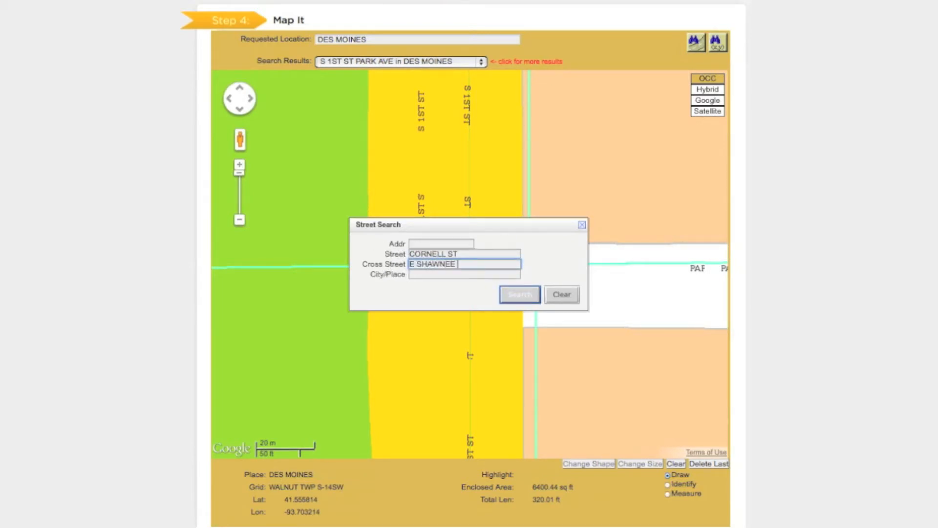
pyautogui.click(419, 275)
pyautogui.write('DES MOINES')
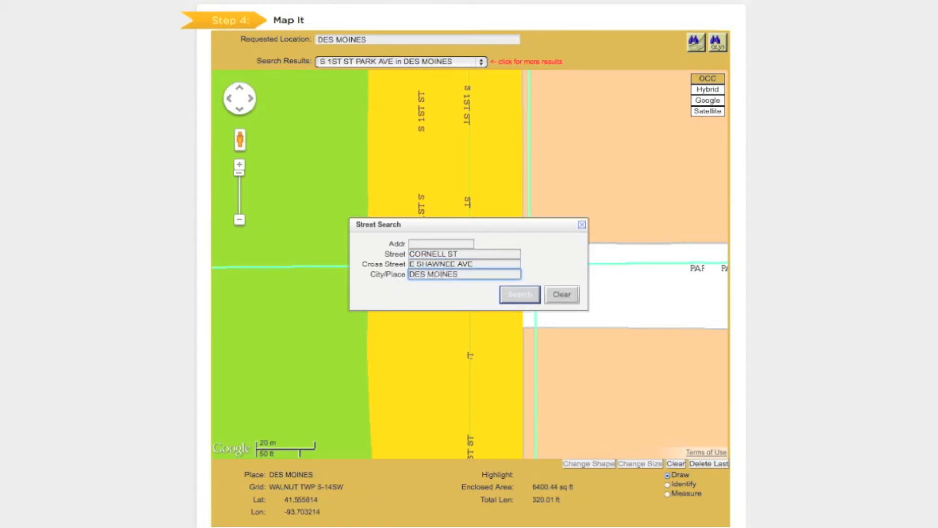
pyautogui.click(521, 299)
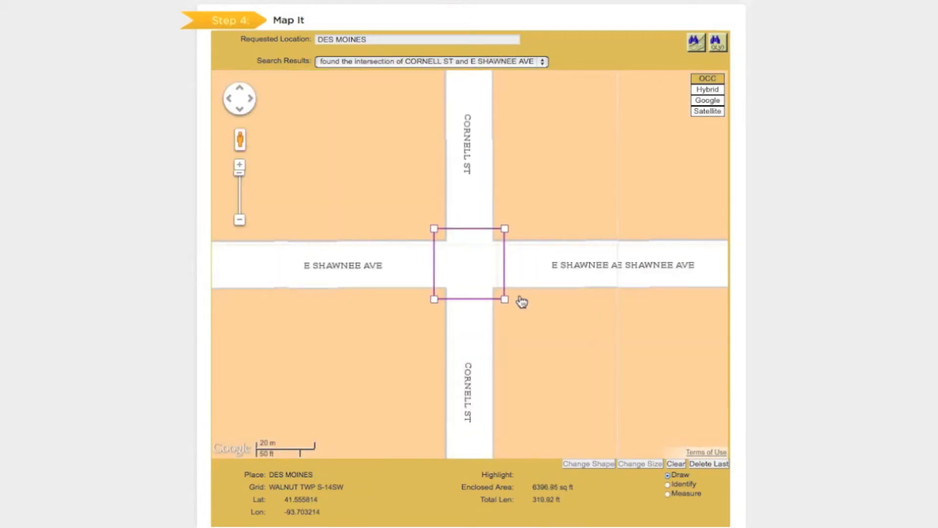
# - Add the house number to the street search and locate that address on the map
pyautogui.click(697, 41)
pyautogui.click(468, 243)
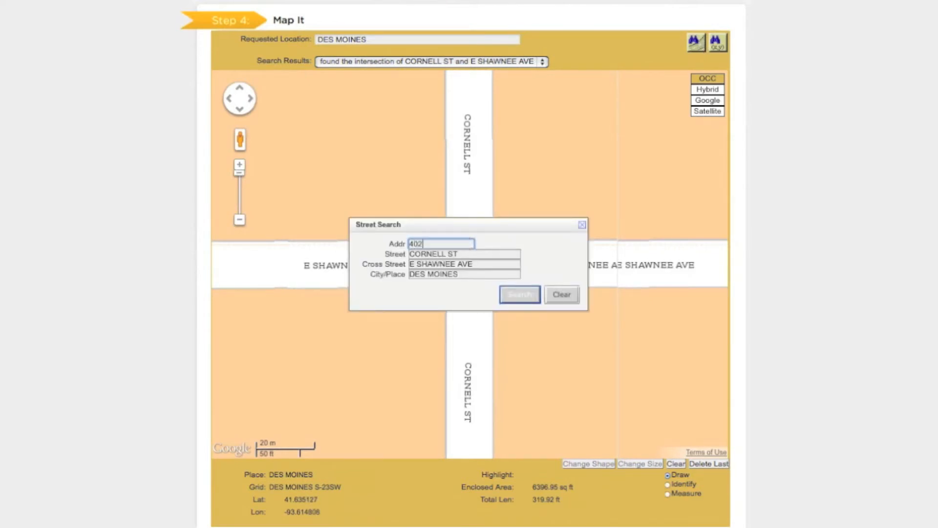
pyautogui.click(523, 297)
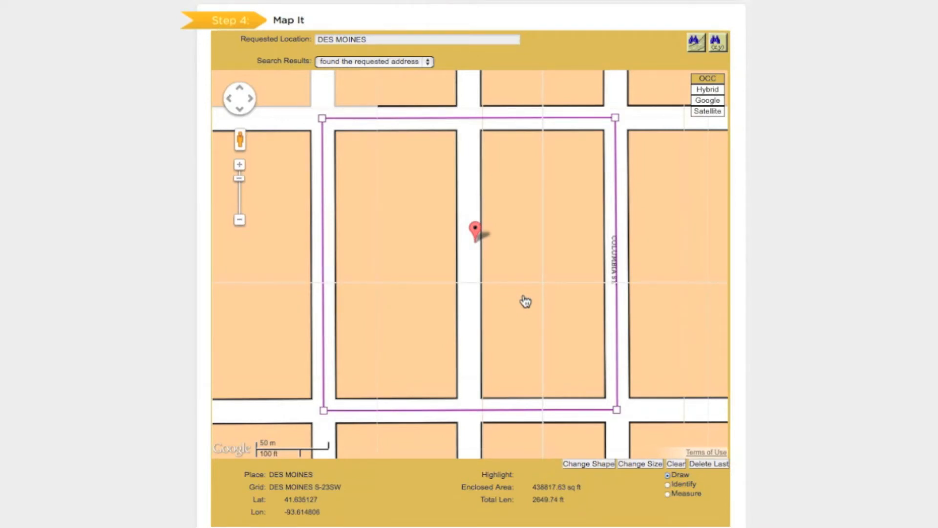
# - Switch to the Google map view, search for IOWA STATE FAIR GROUNDS, and show the surrounding streets
pyautogui.click(720, 100)
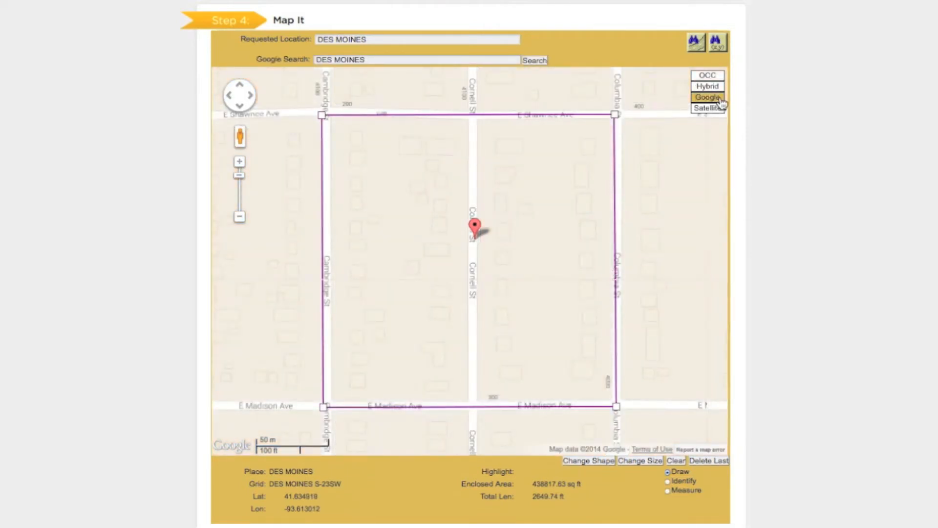
pyautogui.click(404, 58)
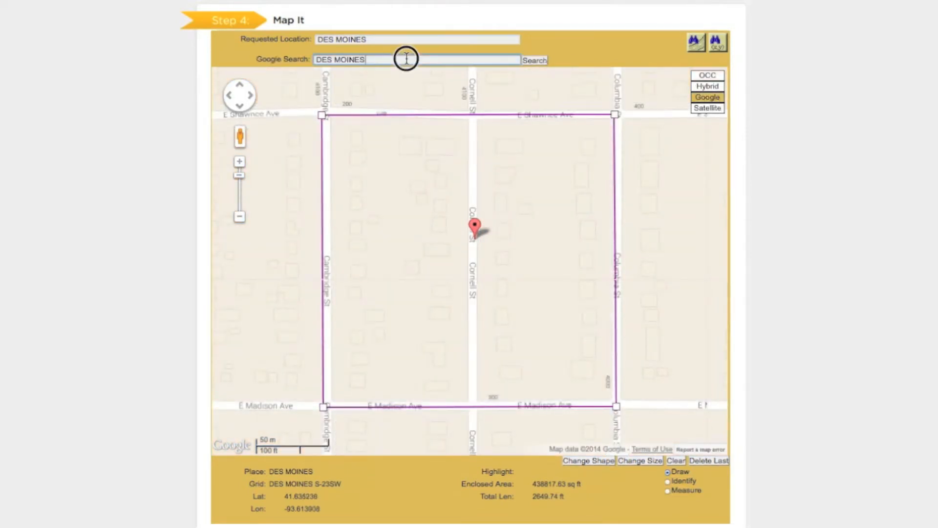
pyautogui.write('IOWA ST')
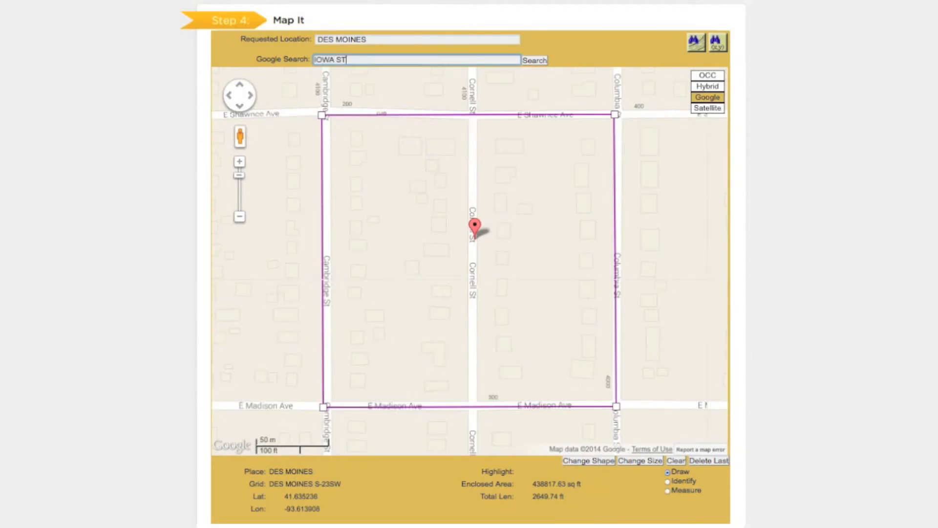
pyautogui.write('ATE FAIR GROUNDS')
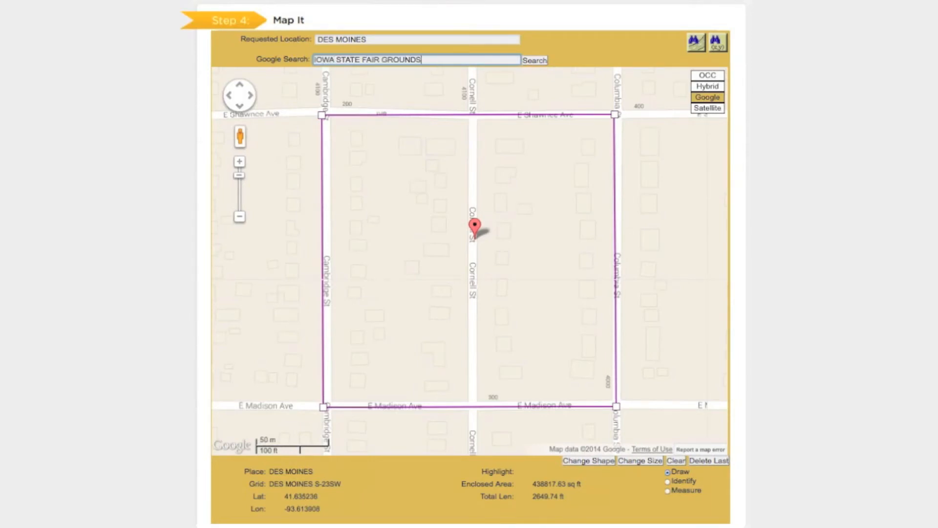
pyautogui.click(533, 61)
pyautogui.click(239, 216)
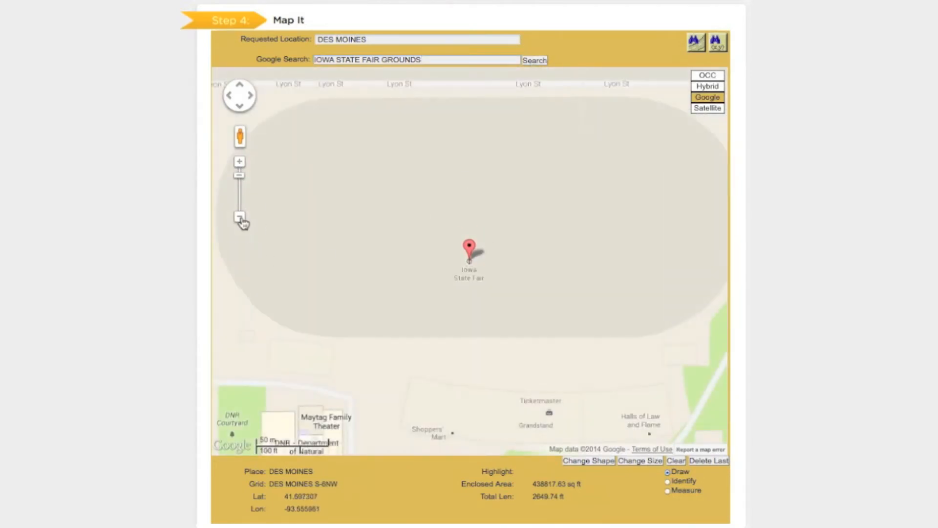
pyautogui.click(239, 216)
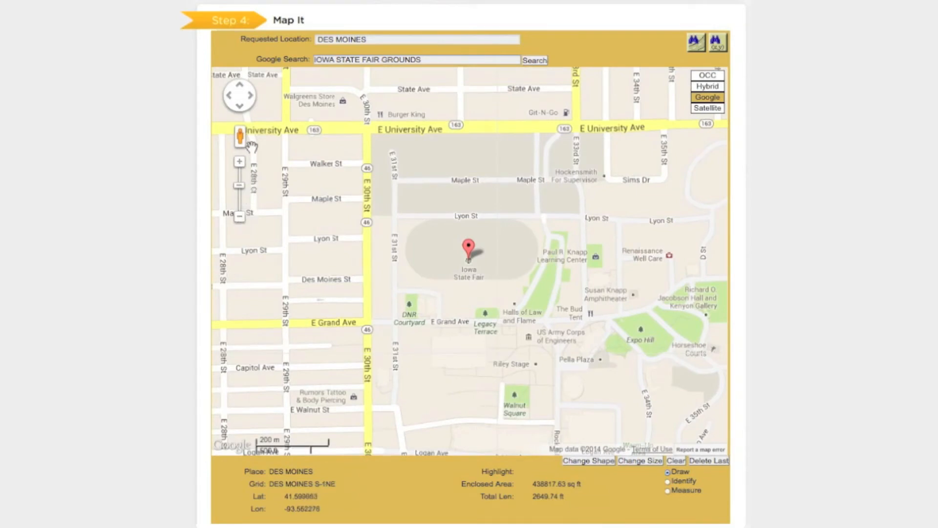
# - Look around in Street View at East 30th Street and Lyon Street, including toward the fairgrounds, and return to the map
pyautogui.moveTo(245, 147); pyautogui.dragTo(364, 227)
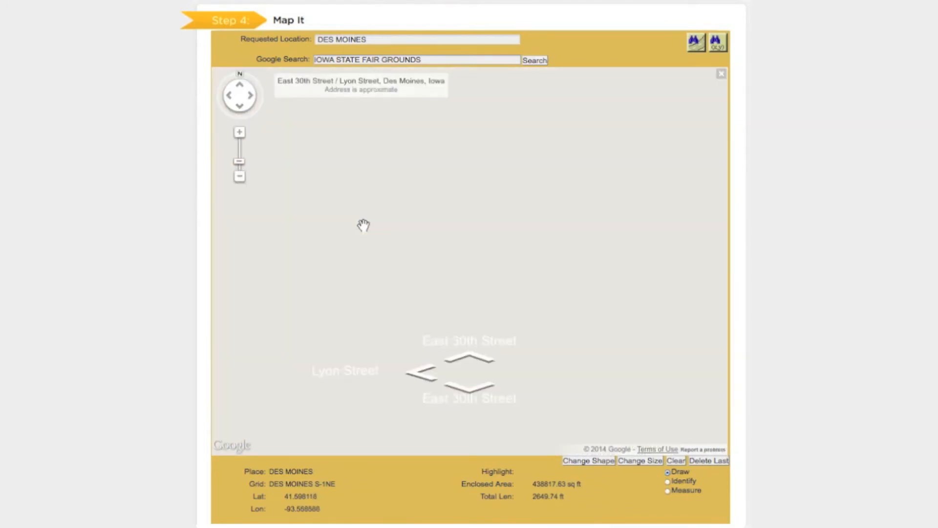
pyautogui.click(373, 247)
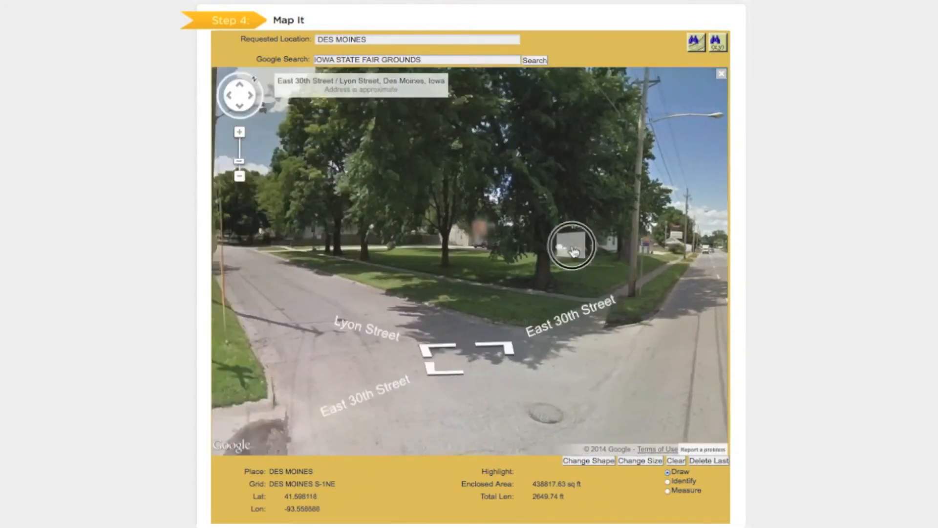
pyautogui.moveTo(299, 253); pyautogui.dragTo(794, 259)
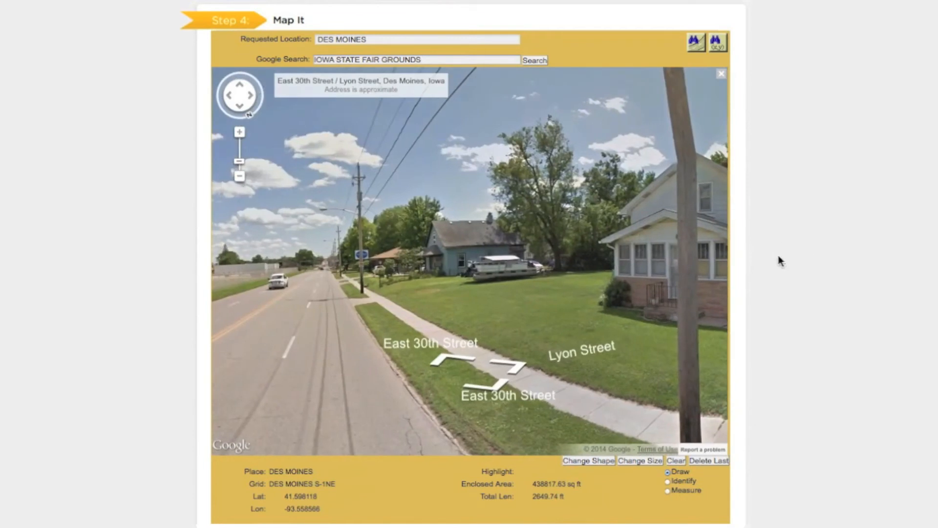
pyautogui.click(321, 248)
pyautogui.moveTo(637, 244); pyautogui.dragTo(850, 281)
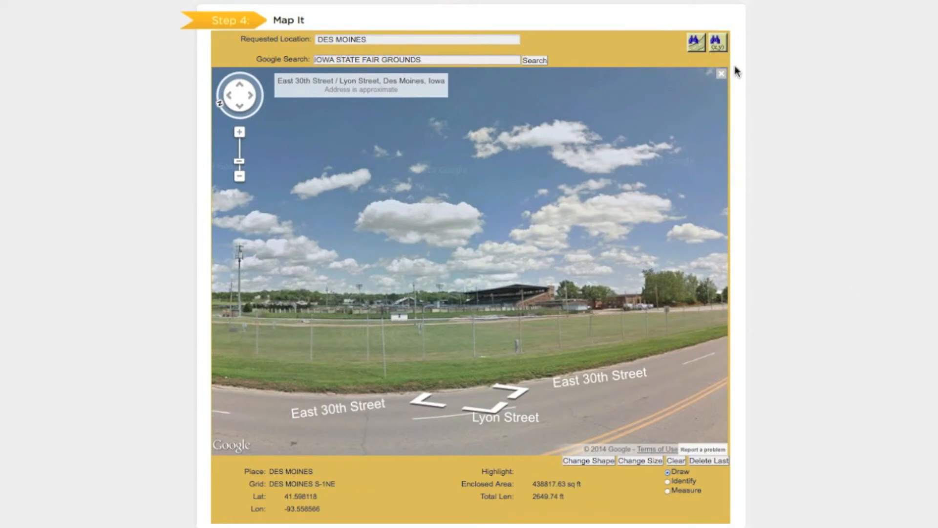
pyautogui.click(723, 74)
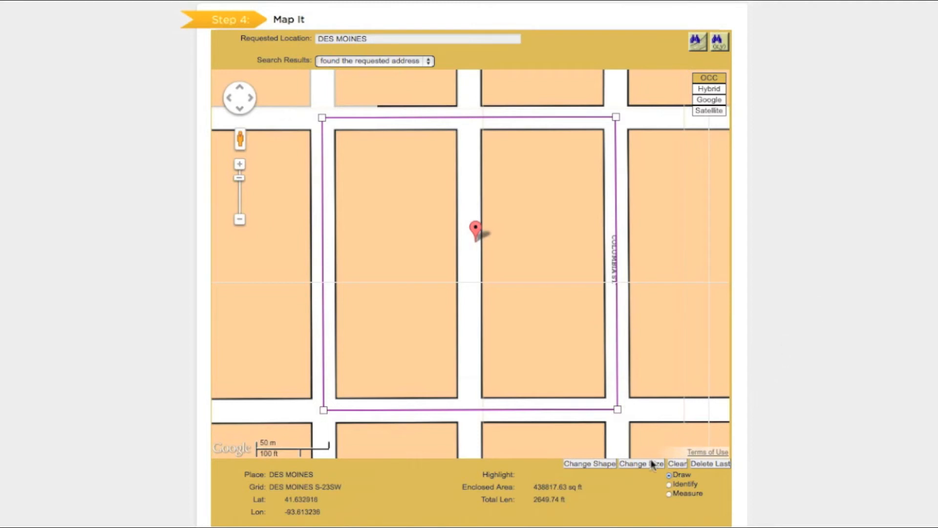
# - Cycle the marked area around the address through the preset shapes, back to the one covering both blocks
pyautogui.click(607, 466)
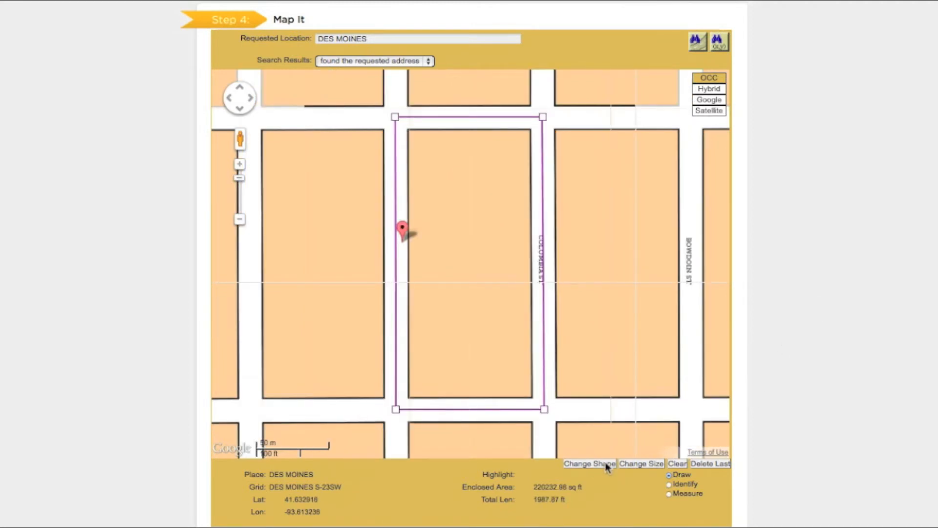
pyautogui.click(606, 468)
pyautogui.click(606, 468)
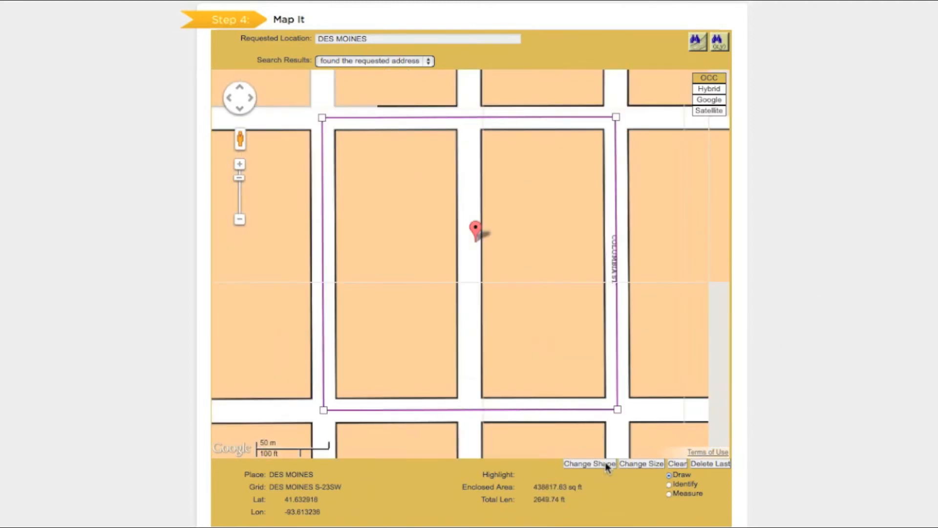
# - Cycle the marked area through the larger preset sizes and back to its original size
pyautogui.click(641, 463)
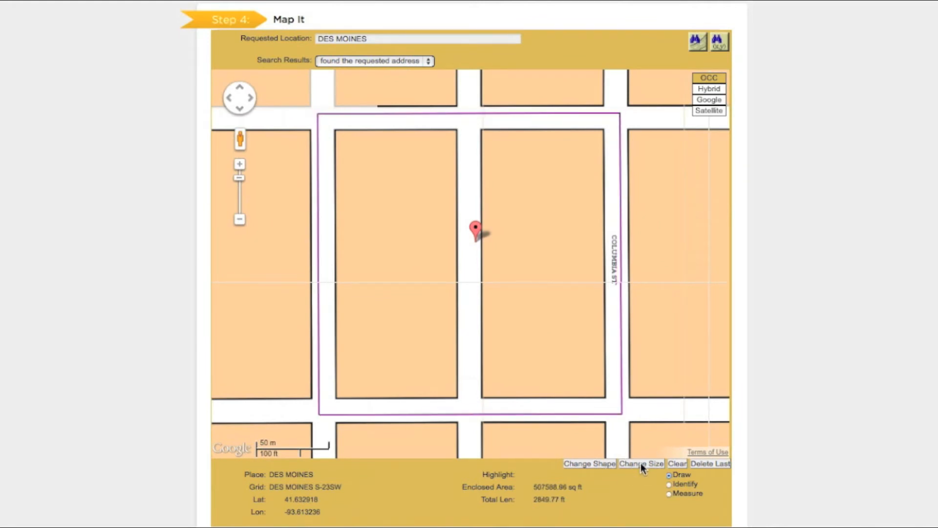
pyautogui.click(641, 464)
pyautogui.click(640, 463)
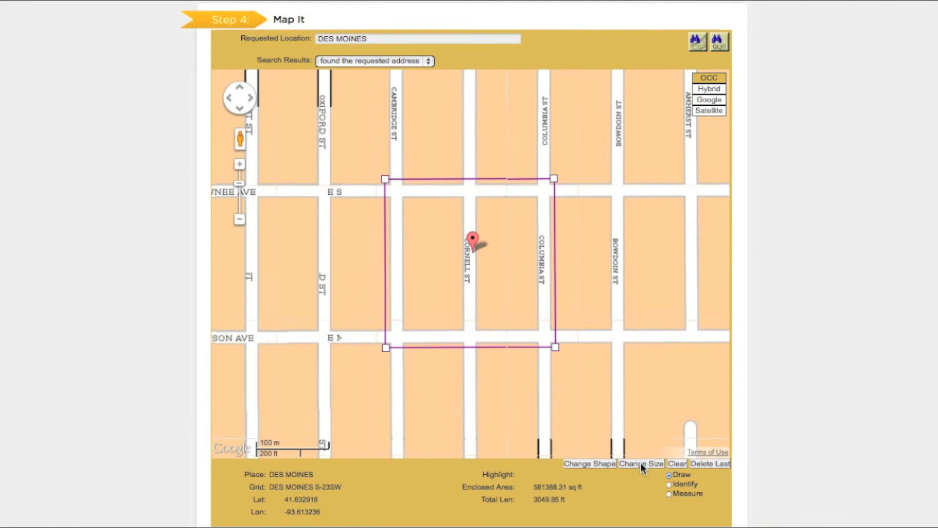
pyautogui.click(640, 463)
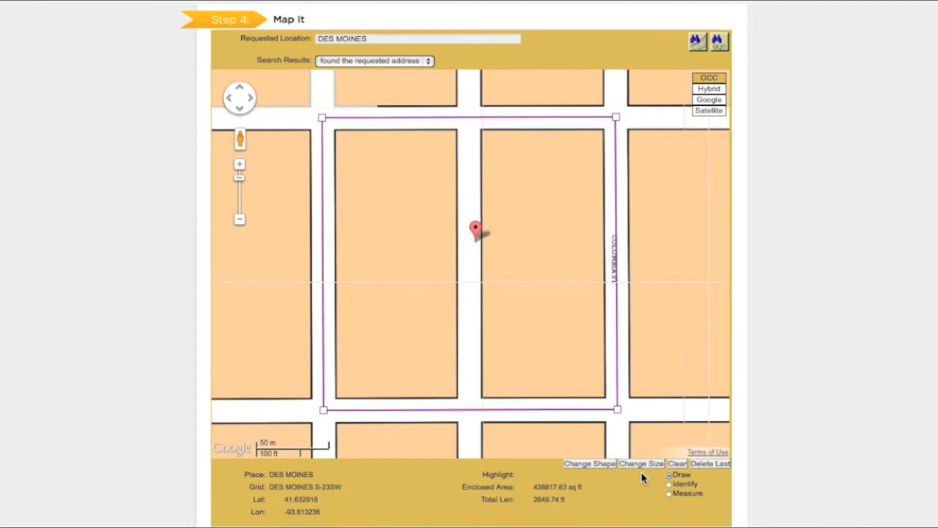
# - Clear the marked area and draw a four-sided polygon around the block between Cornell St and COLUMBIA ST, deleting and replacing its misplaced third corner
pyautogui.click(678, 464)
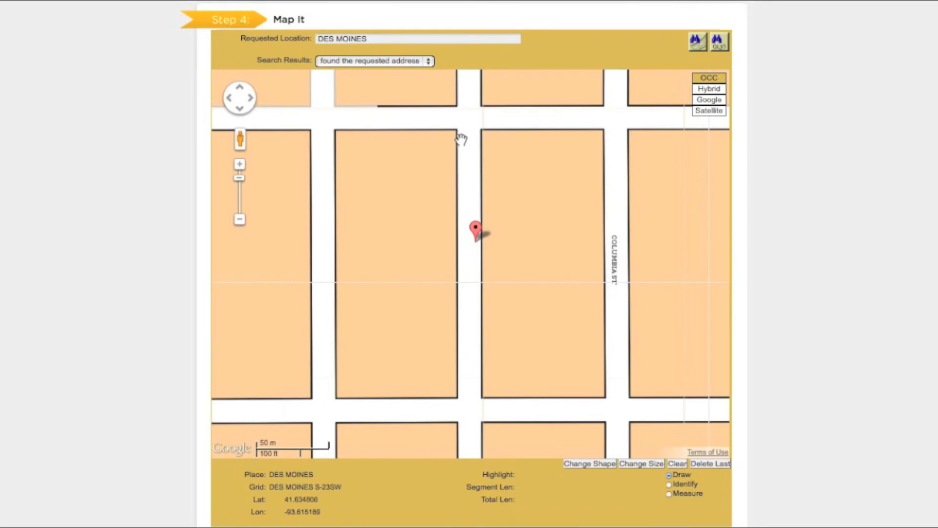
pyautogui.click(453, 104)
pyautogui.click(454, 425)
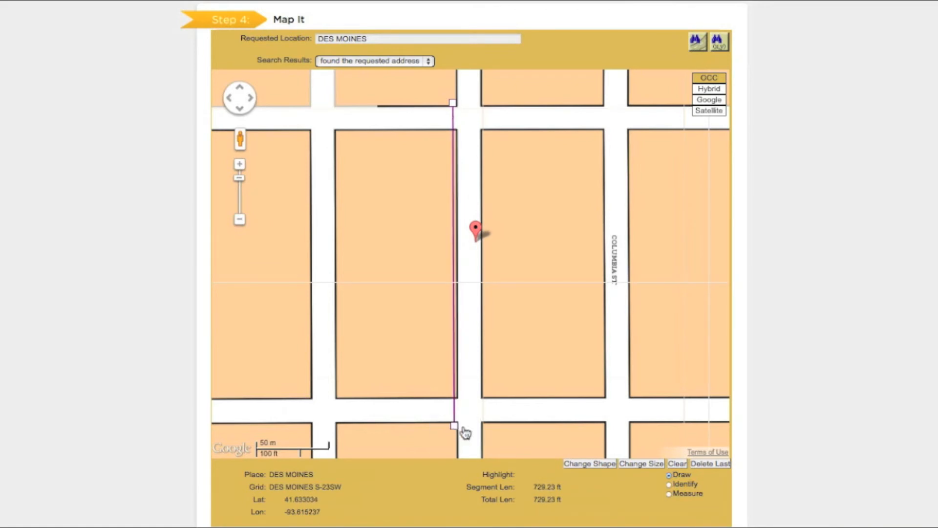
pyautogui.click(625, 398)
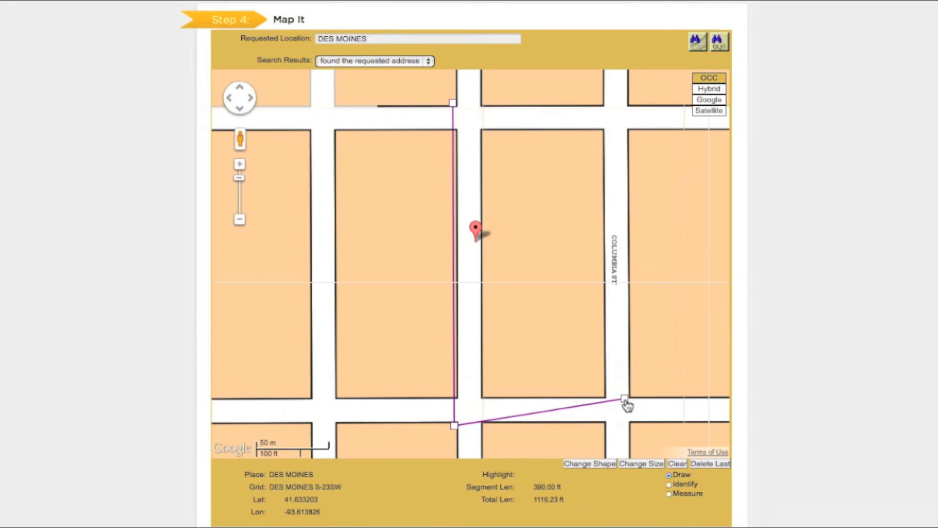
pyautogui.click(704, 463)
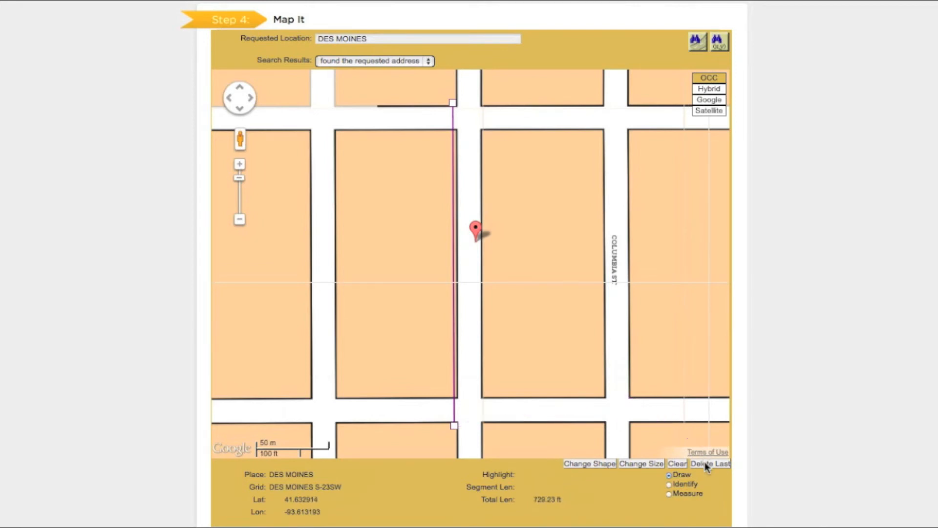
pyautogui.click(635, 426)
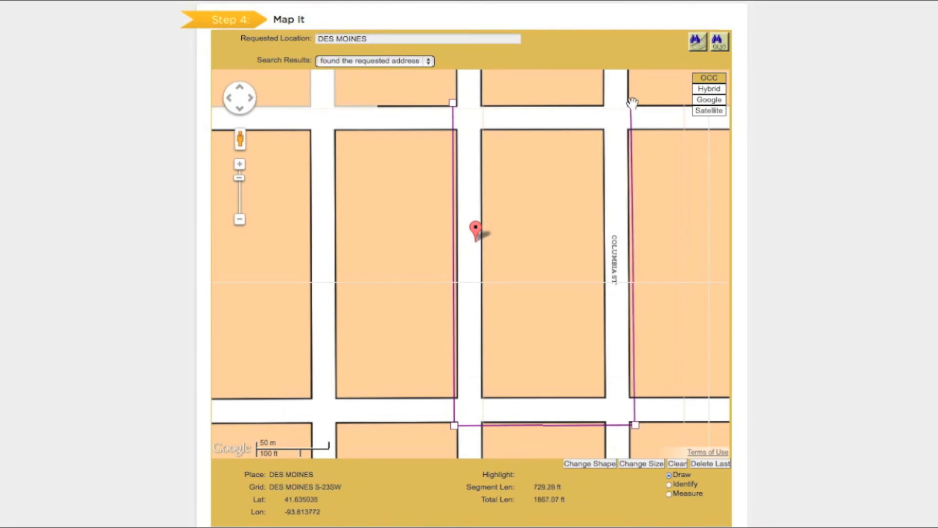
pyautogui.click(453, 103)
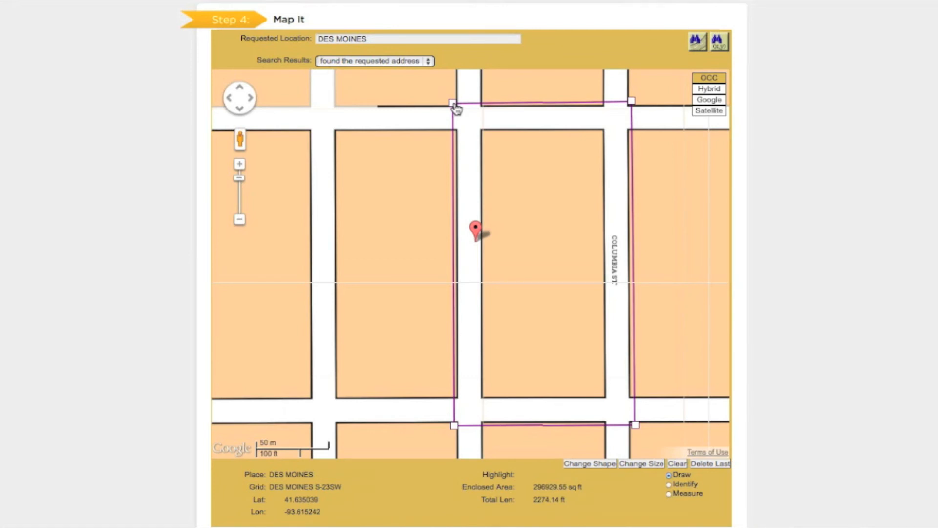
# - Move the polygon's four corners one block west so it encloses the block between Cambridge St and Cornell St
pyautogui.click(454, 107)
pyautogui.moveTo(455, 107); pyautogui.dragTo(307, 153)
pyautogui.moveTo(508, 312); pyautogui.dragTo(518, 278)
pyautogui.moveTo(462, 440); pyautogui.dragTo(315, 412)
pyautogui.moveTo(644, 410); pyautogui.dragTo(497, 413)
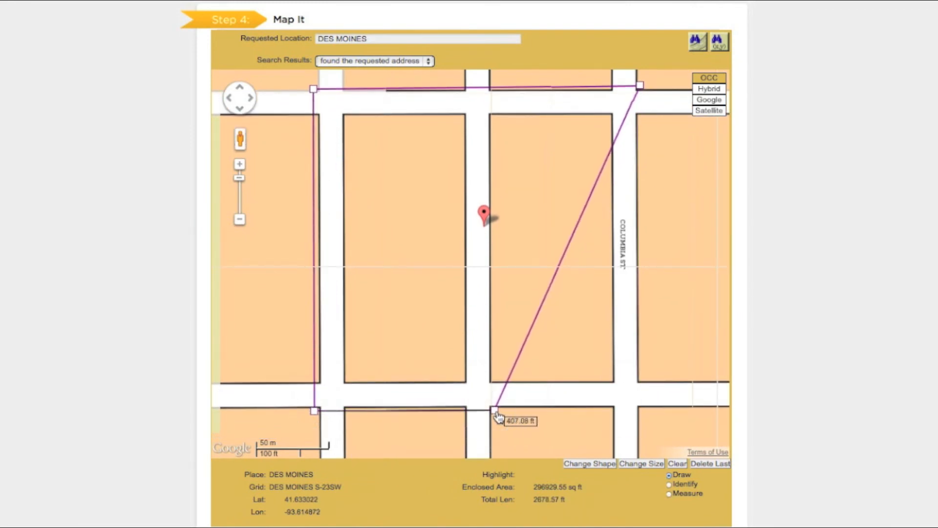
pyautogui.moveTo(639, 86); pyautogui.dragTo(492, 124)
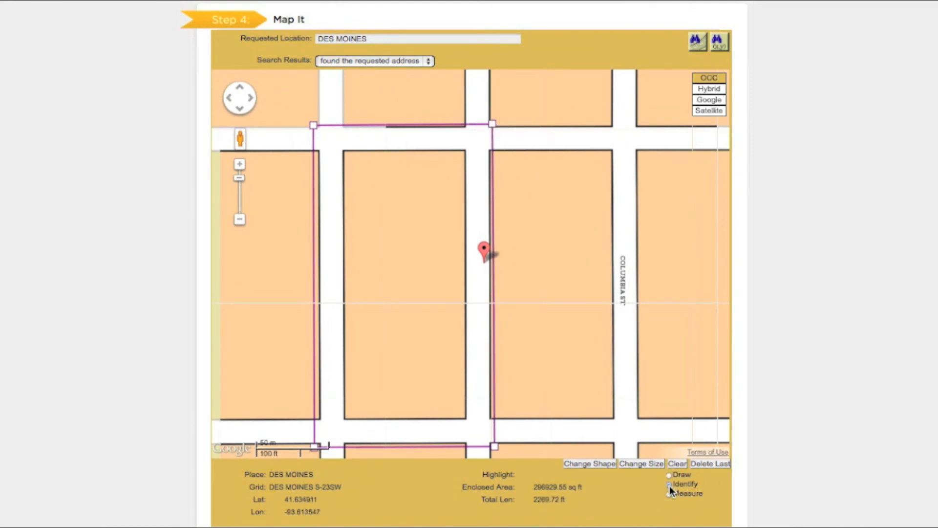
# - Identify the Cornell St segment at the marker, and measure along COLUMBIA ST from E Madison Ave to E Shawnee Ave and on westward
pyautogui.click(482, 333)
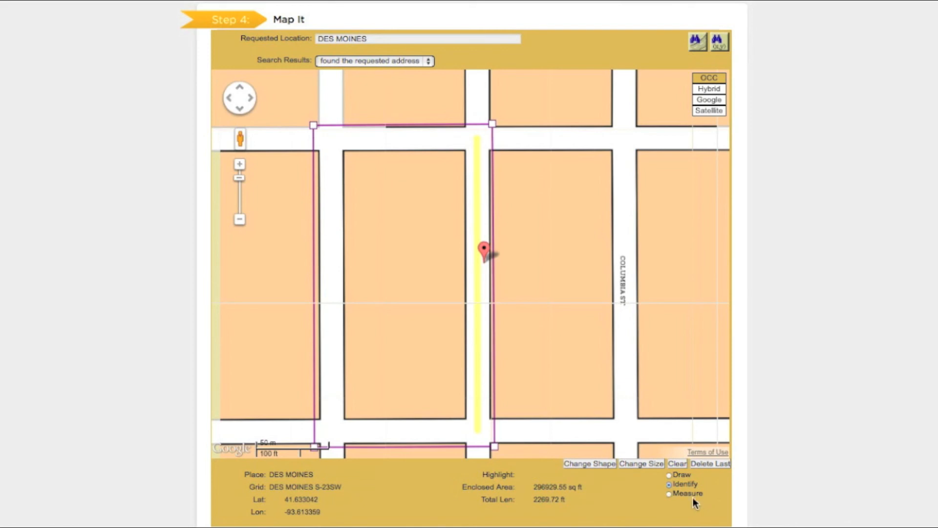
pyautogui.click(670, 494)
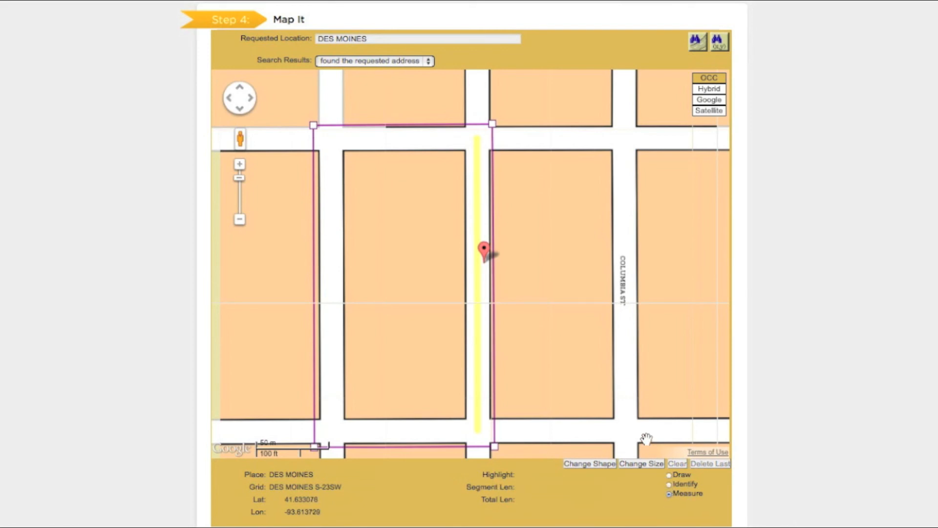
pyautogui.click(625, 429)
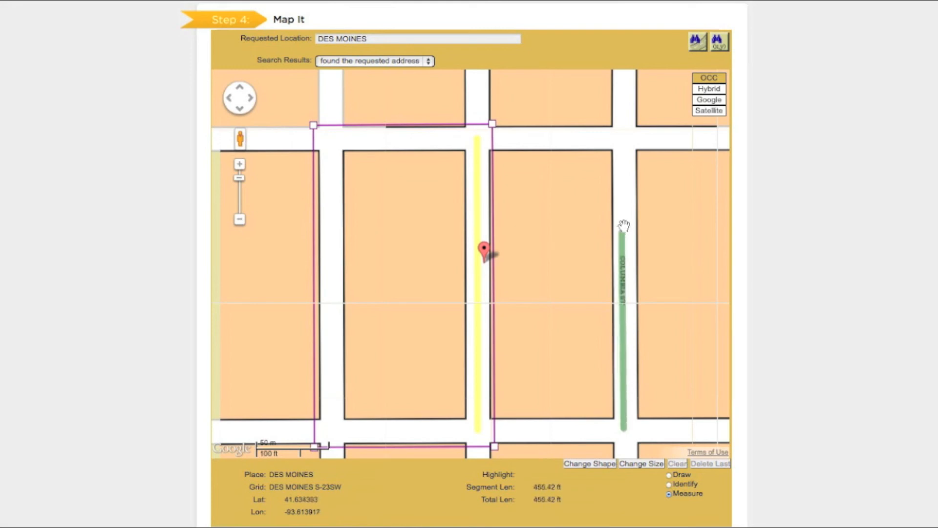
pyautogui.click(624, 136)
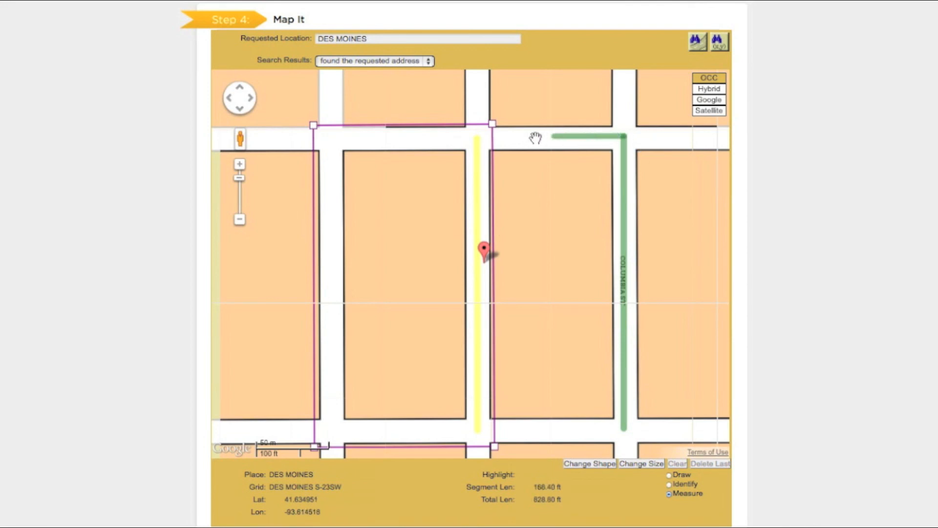